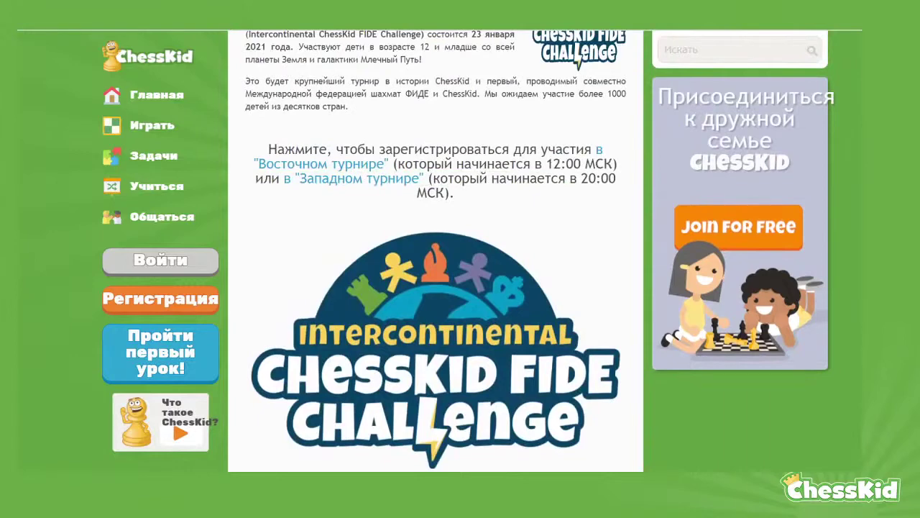
Read down the article, highlighting the time-control paragraph and the wording about the two age groups
scroll(435, 251, "down", 5)
scroll(435, 251, "down", 2)
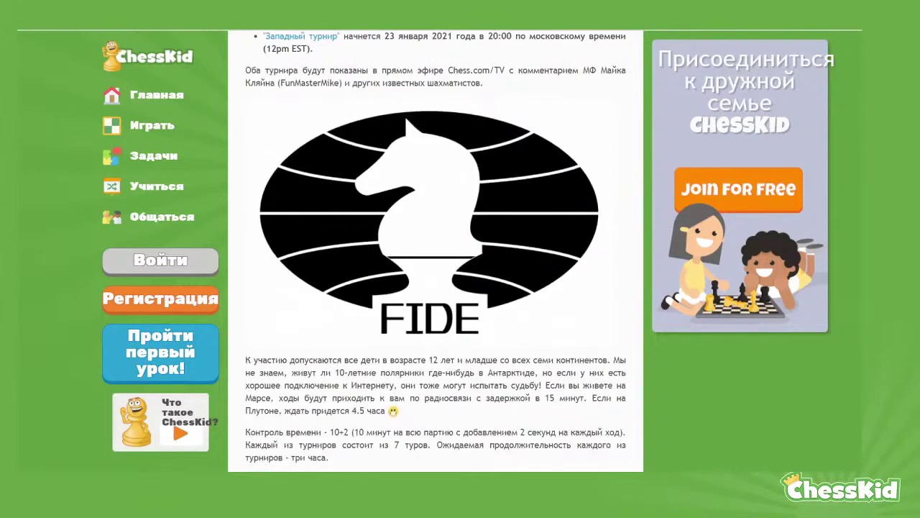
scroll(435, 251, "down", 1)
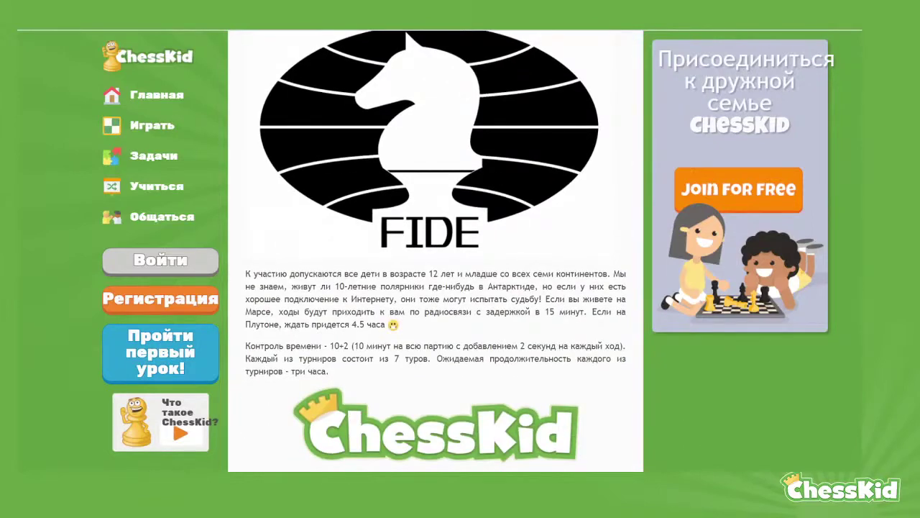
scroll(435, 252, "down", 3)
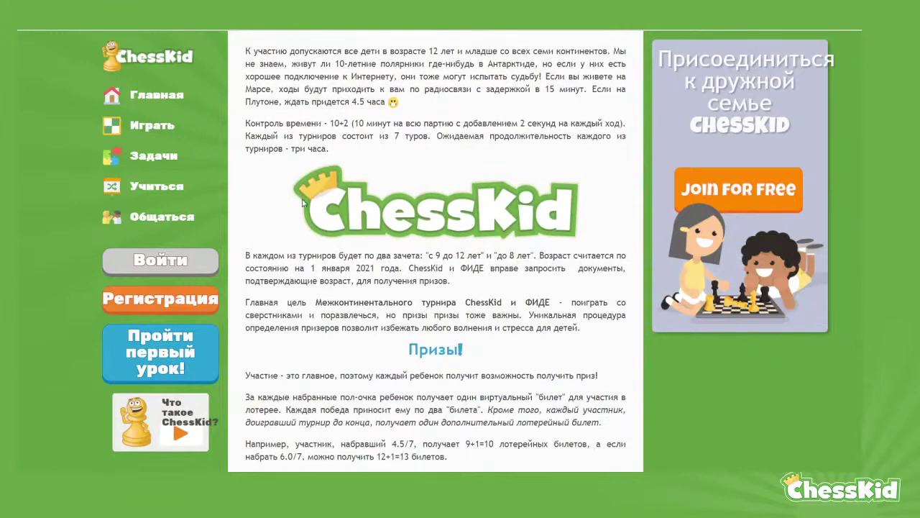
triple_click(332, 149)
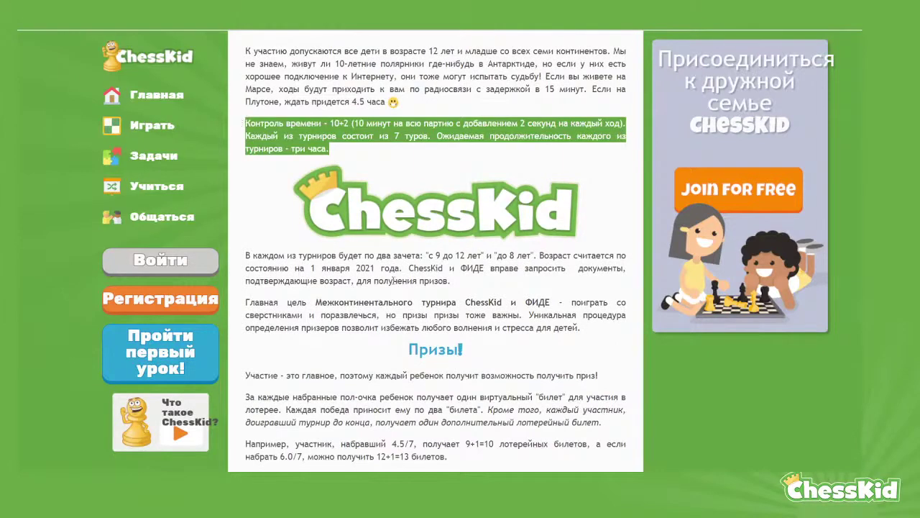
left_click(398, 284)
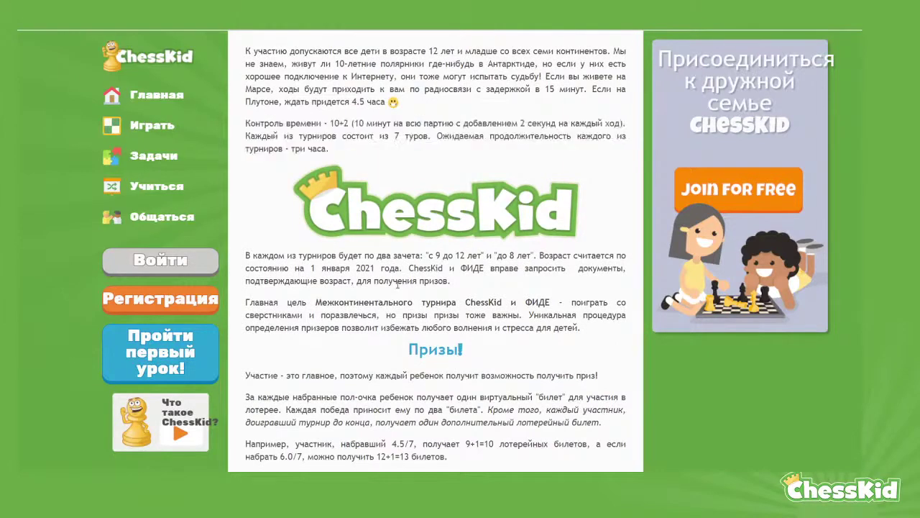
scroll(397, 285, "down", 1)
left_click_drag(429, 195, 401, 210)
left_click(523, 280)
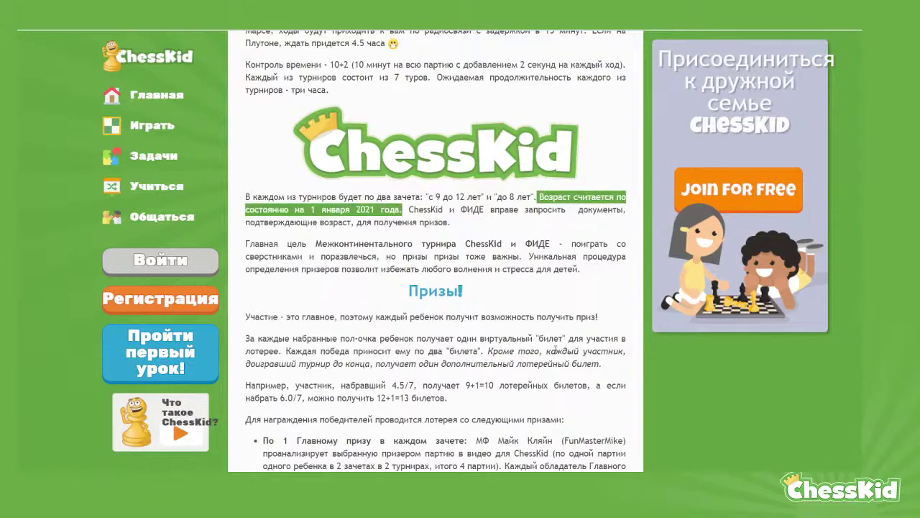
Highlight the date 1 января 2021 года, then follow the Eastern division's 'здесь онлайн' registration link
scroll(534, 329, "down", 3)
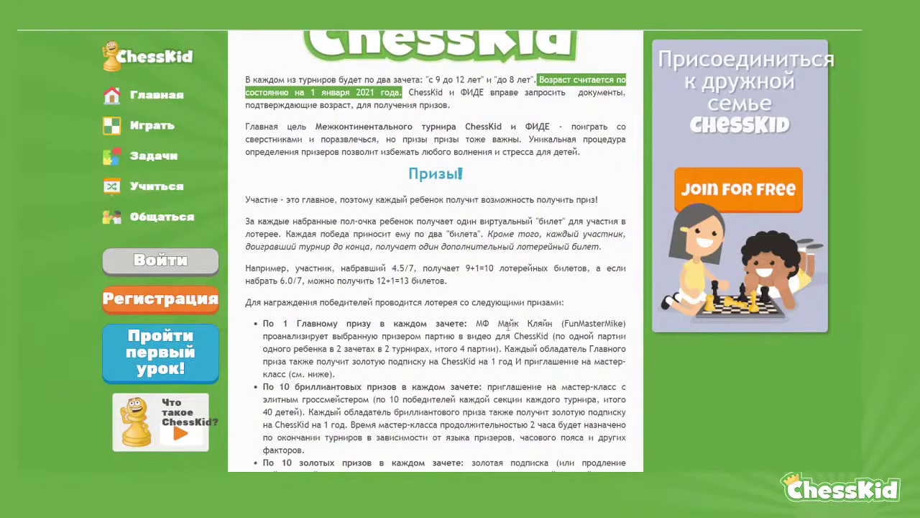
left_click(505, 284)
scroll(507, 280, "up", 2)
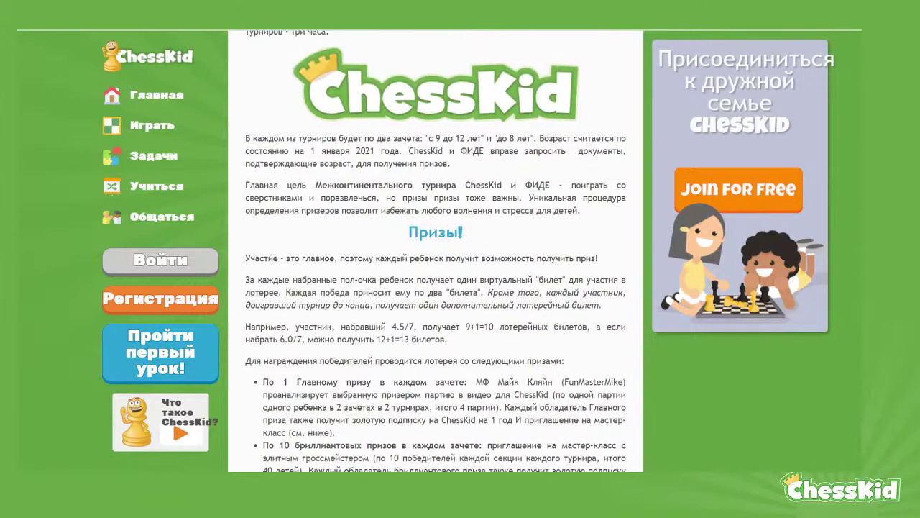
left_click_drag(314, 152, 402, 153)
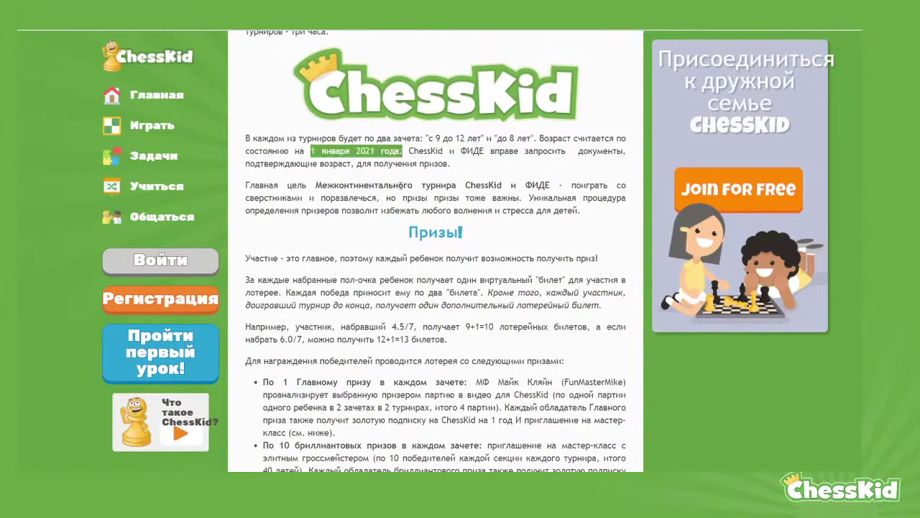
left_click(465, 310)
scroll(504, 338, "down", 5)
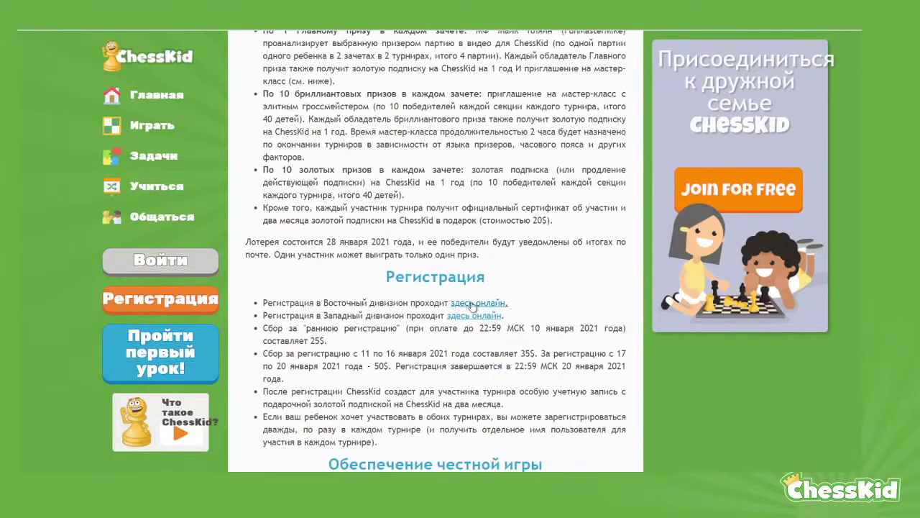
left_click(475, 304)
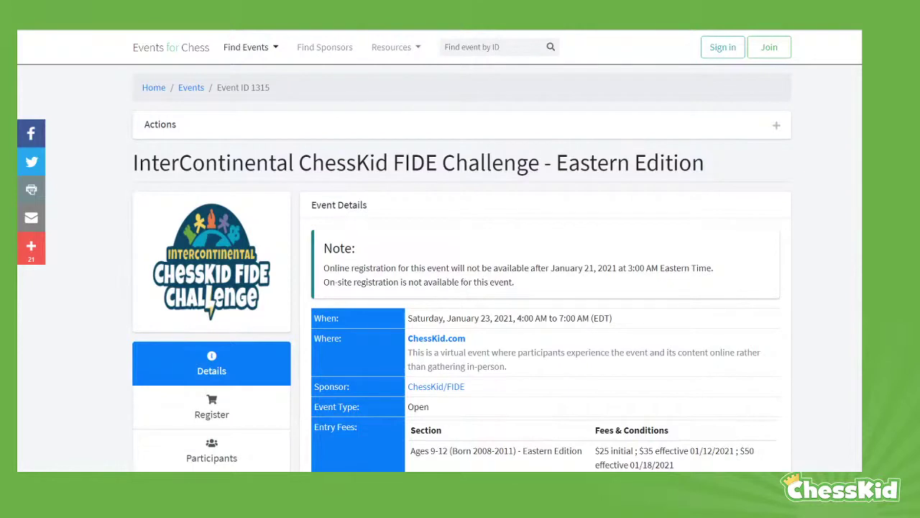
Scroll through the Eastern Edition event details and entry fees
scroll(687, 266, "down", 1)
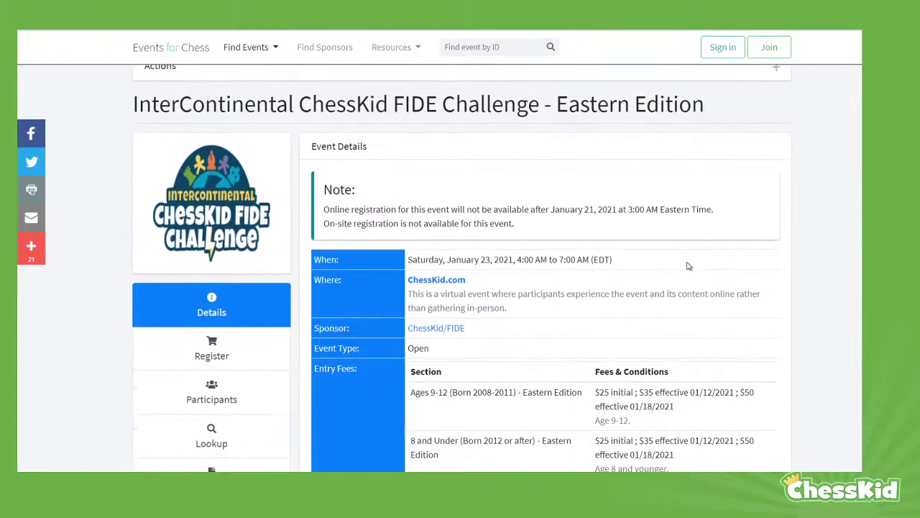
scroll(687, 266, "down", 2)
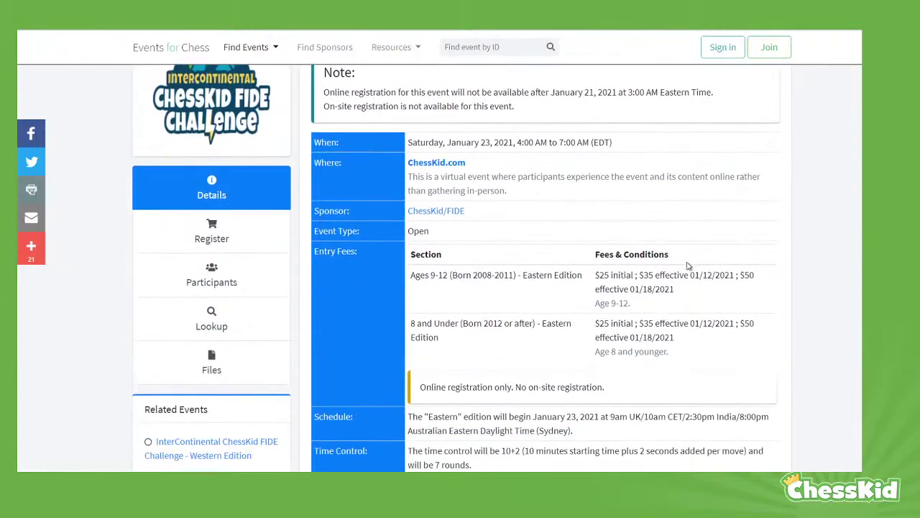
scroll(687, 266, "down", 7)
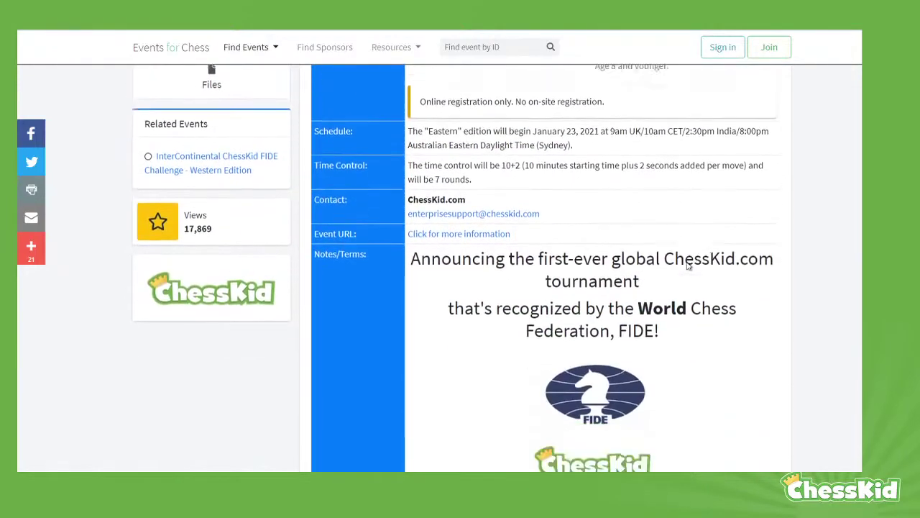
scroll(687, 266, "down", 5)
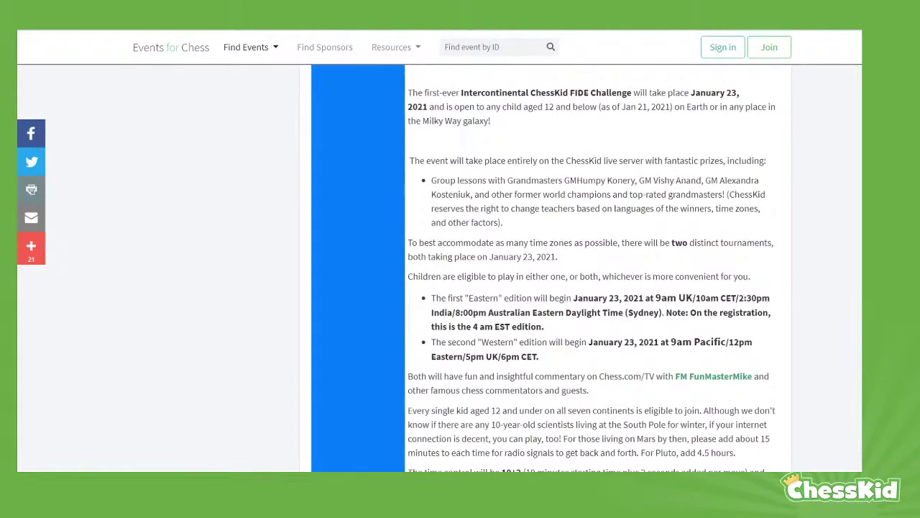
scroll(686, 266, "down", 6)
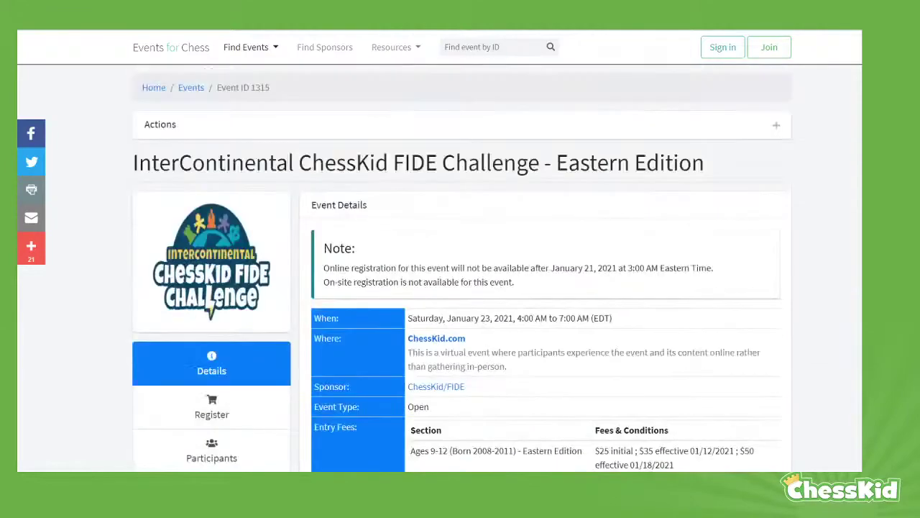
scroll(353, 345, "down", 1)
scroll(352, 345, "down", 3)
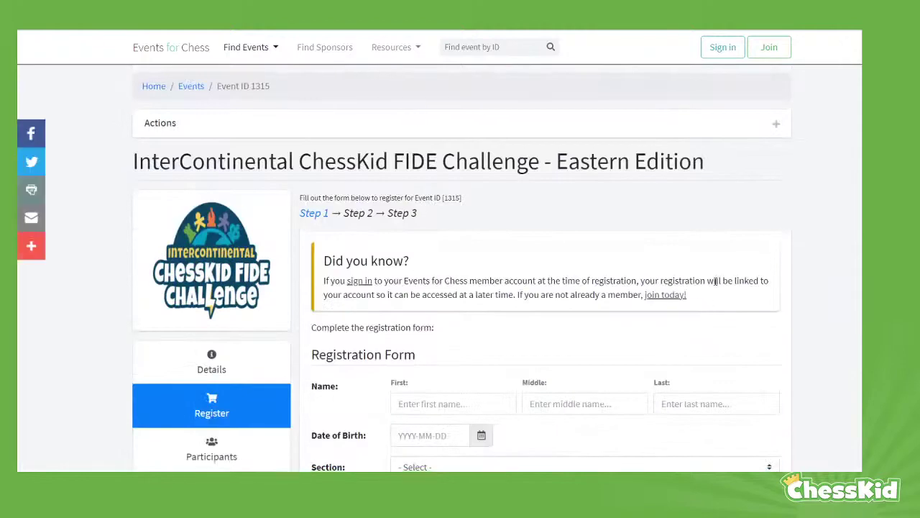
Enter the child's first name and last name on the registration form
scroll(698, 319, "down", 3)
scroll(722, 282, "up", 1)
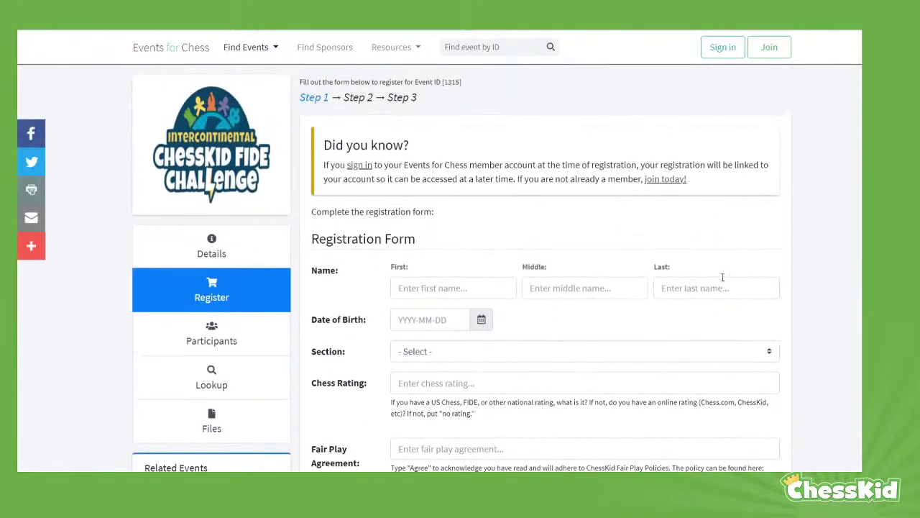
scroll(723, 281, "down", 2)
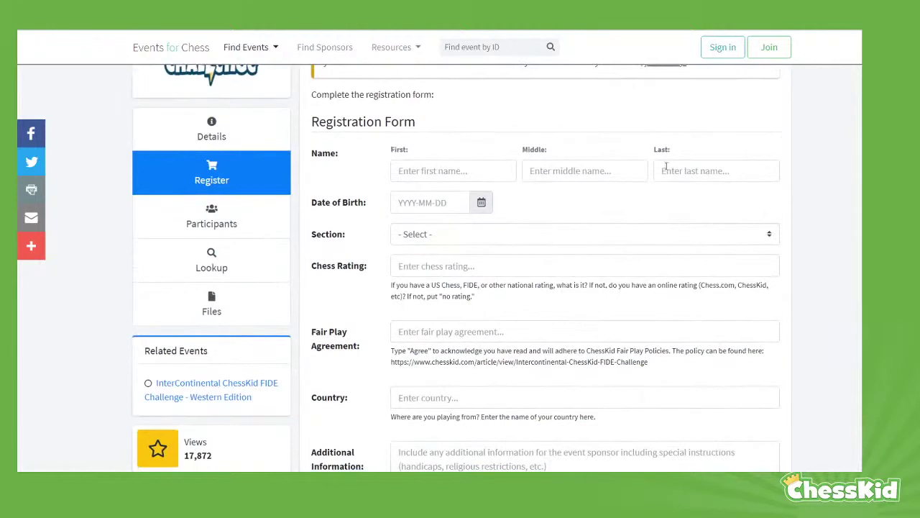
left_click(445, 172)
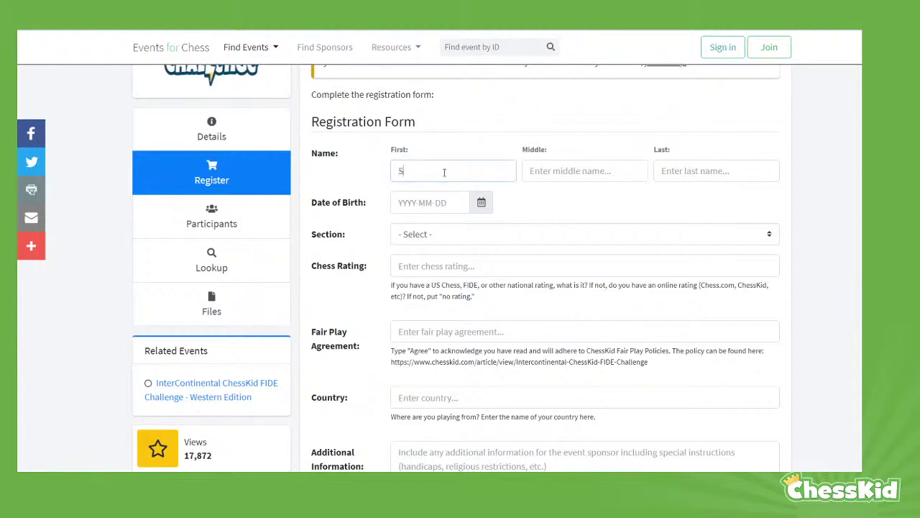
left_click(741, 173)
type("S")
key("BackSpace")
type("K")
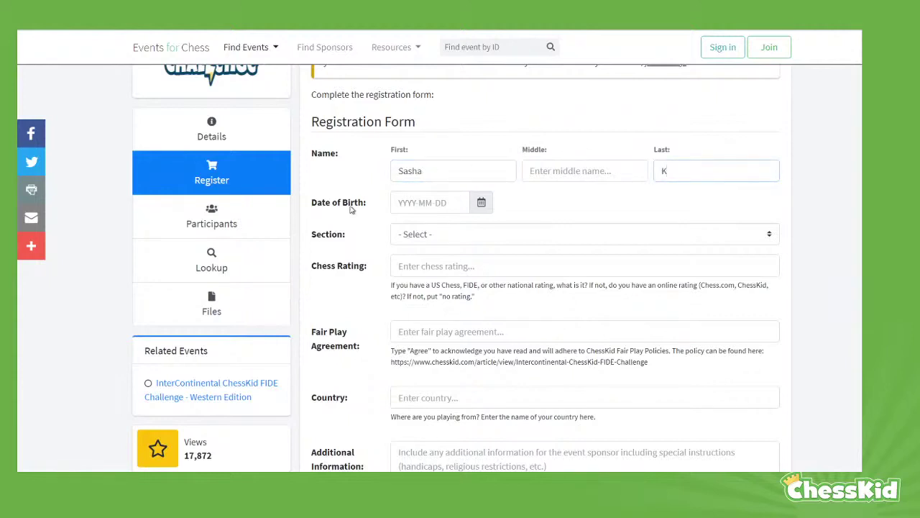
Set the date of birth to 2010-02-01 and choose the Ages 9-12 Eastern Edition section
left_click(482, 204)
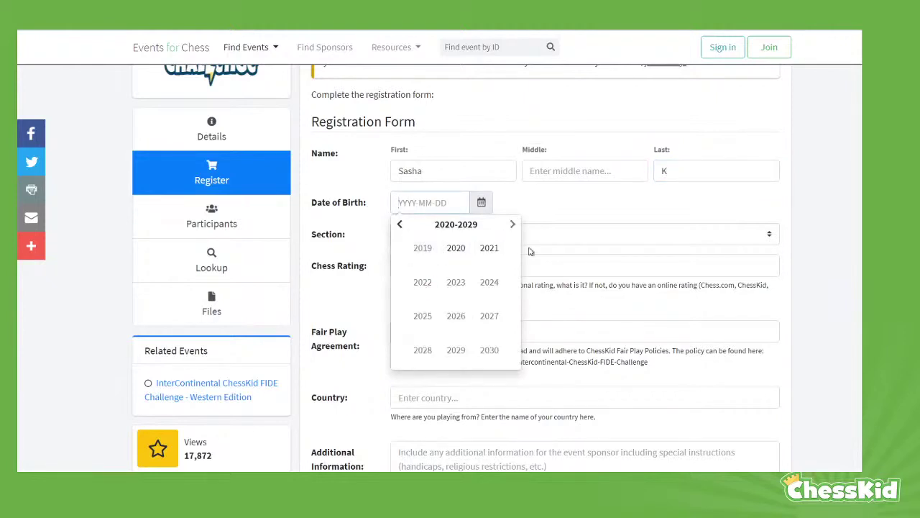
left_click(400, 225)
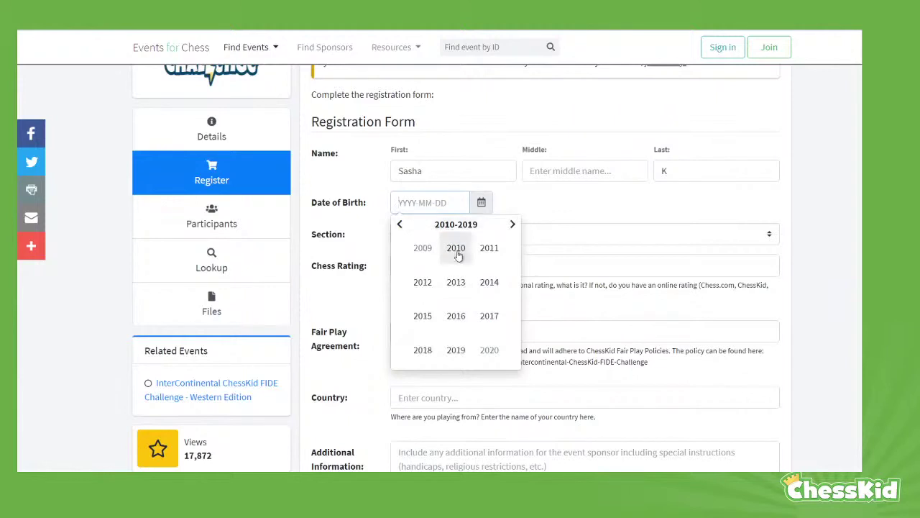
left_click(456, 249)
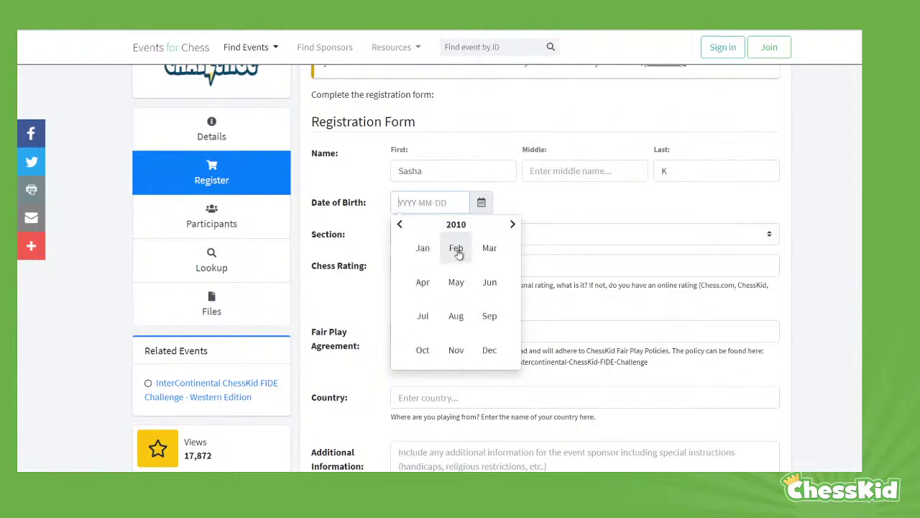
left_click(457, 248)
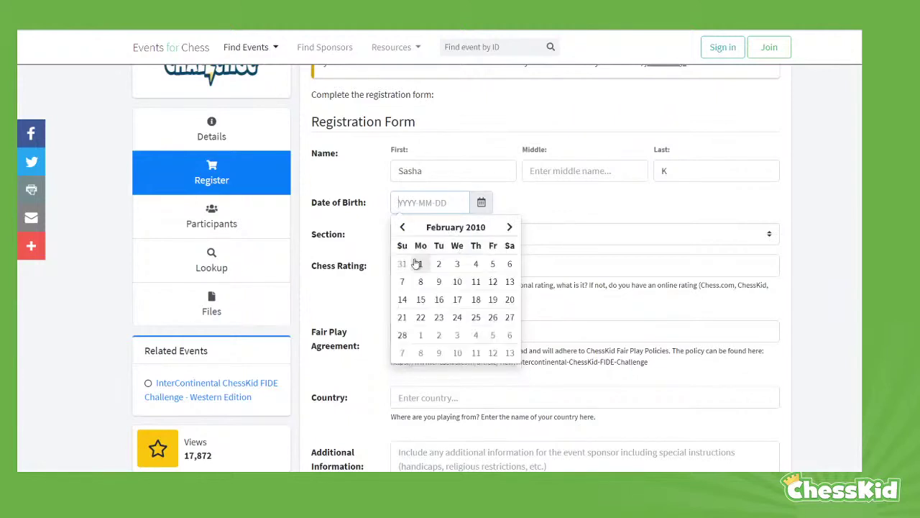
left_click(419, 263)
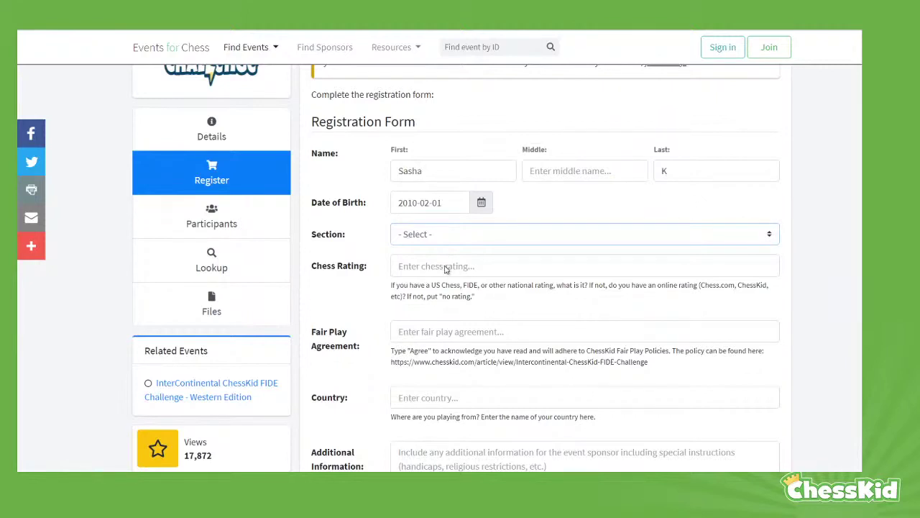
left_click(446, 269)
Enter a chess rating of 1000 and 'Agree' in the Fair Play Agreement field
scroll(838, 334, "down", 1)
left_click(418, 213)
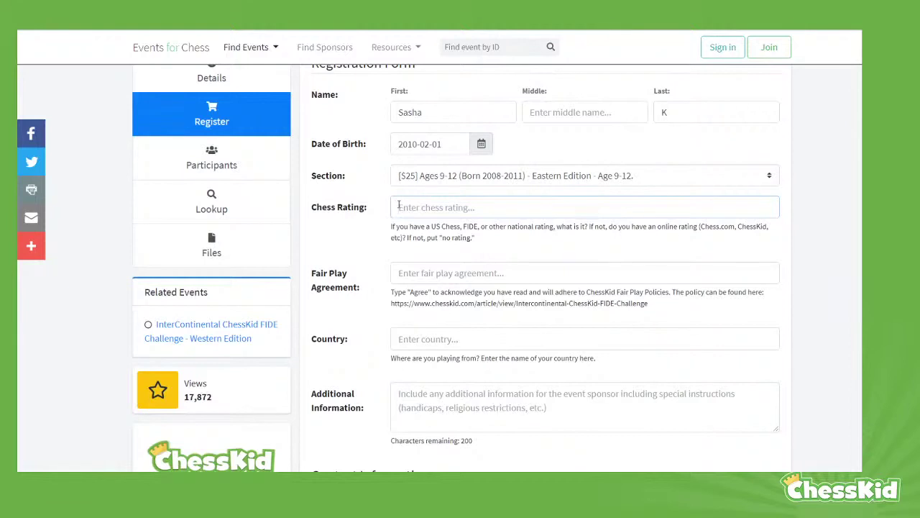
type("1000")
scroll(431, 261, "down", 1)
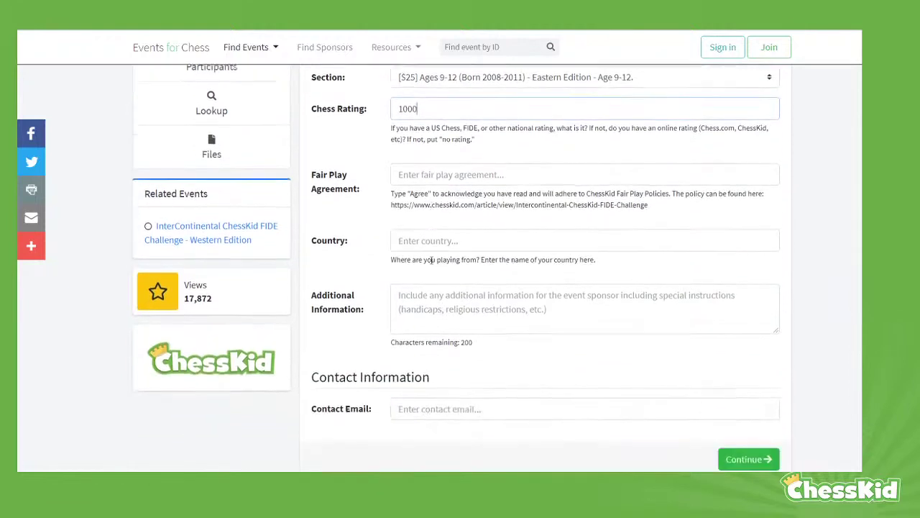
scroll(349, 252, "up", 1)
key("Tab")
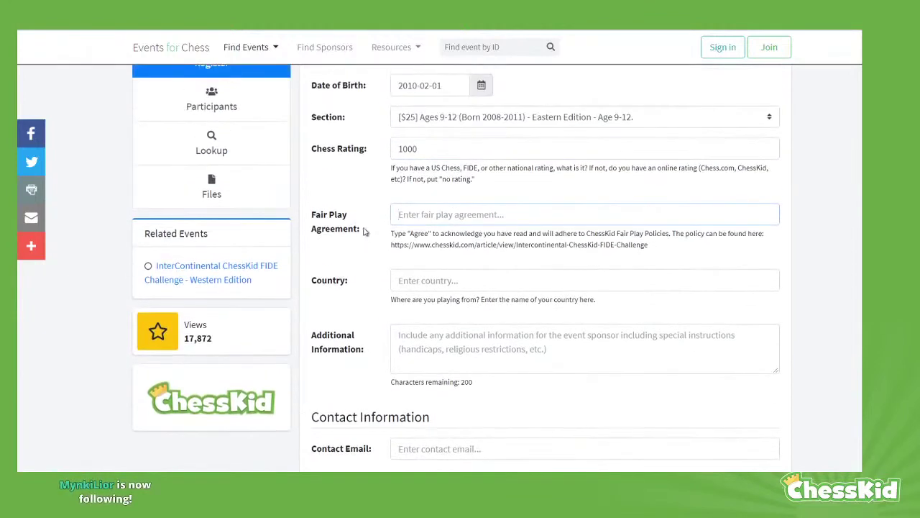
left_click_drag(363, 231, 310, 213)
left_click(437, 219)
type("Agree")
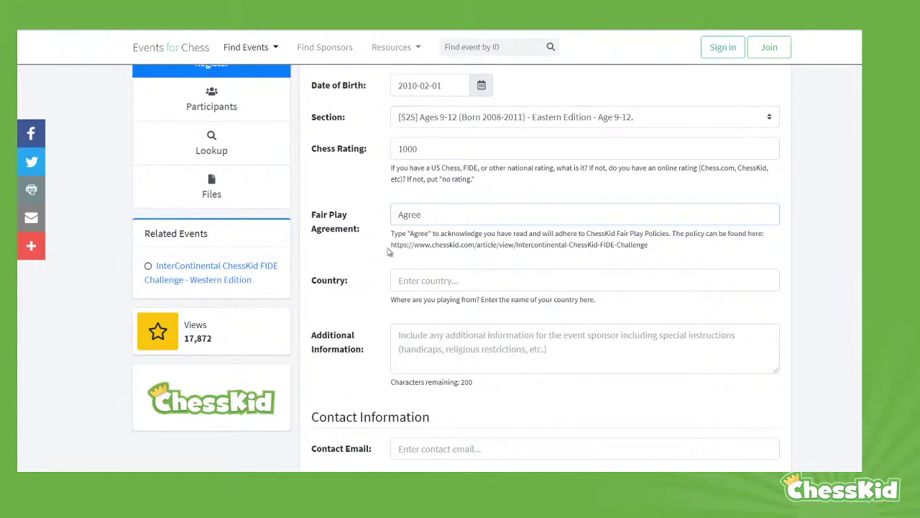
Enter Russia as the country and fill in the contact e-mail address
left_click_drag(388, 246, 662, 249)
left_click(670, 254)
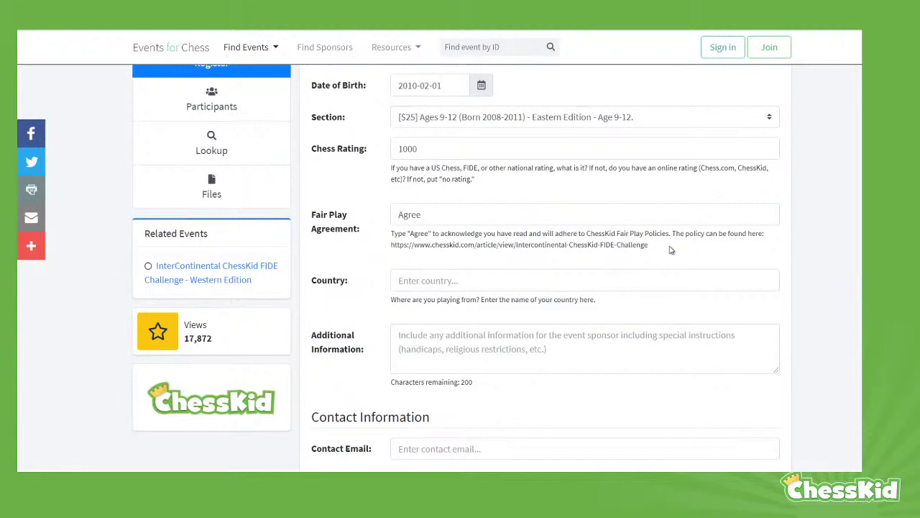
scroll(671, 250, "down", 1)
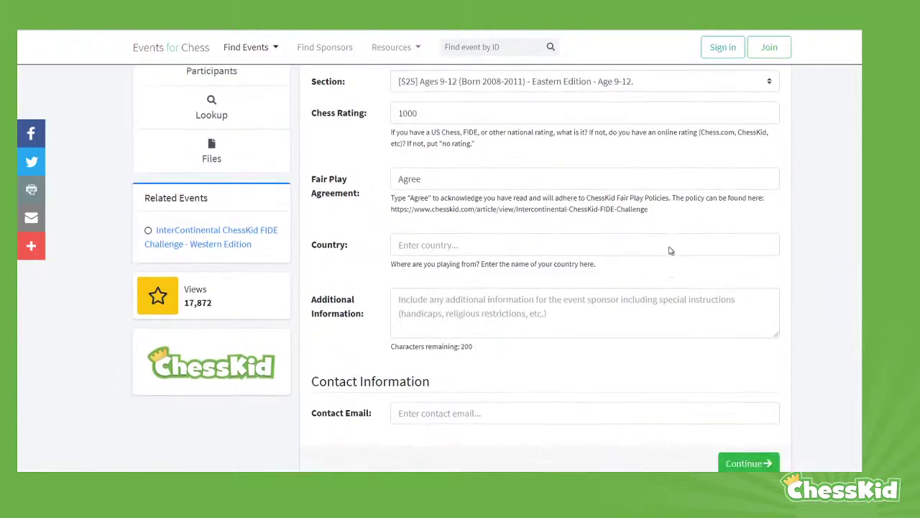
scroll(639, 275, "up", 1)
left_click(403, 281)
type("Russia")
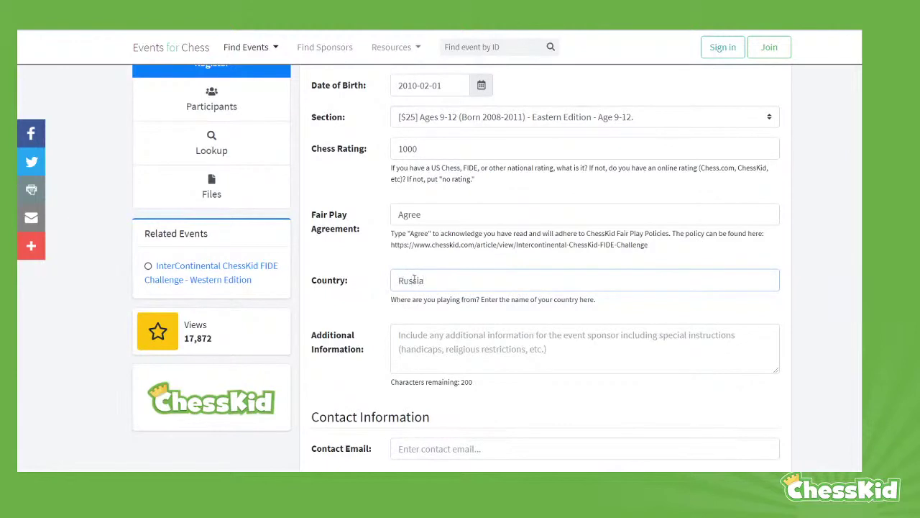
scroll(414, 278, "down", 2)
left_click(461, 331)
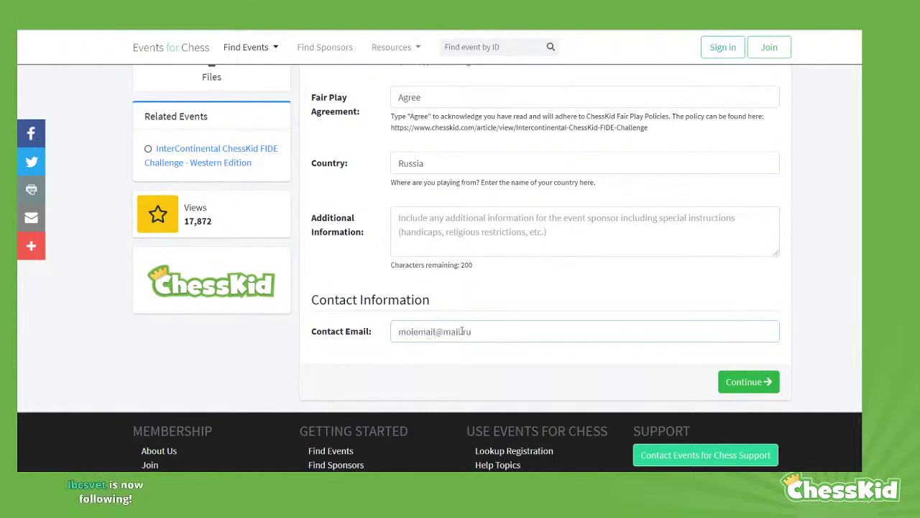
Submit the form and review the registration details, including the $25.00 fee and total
left_click(759, 385)
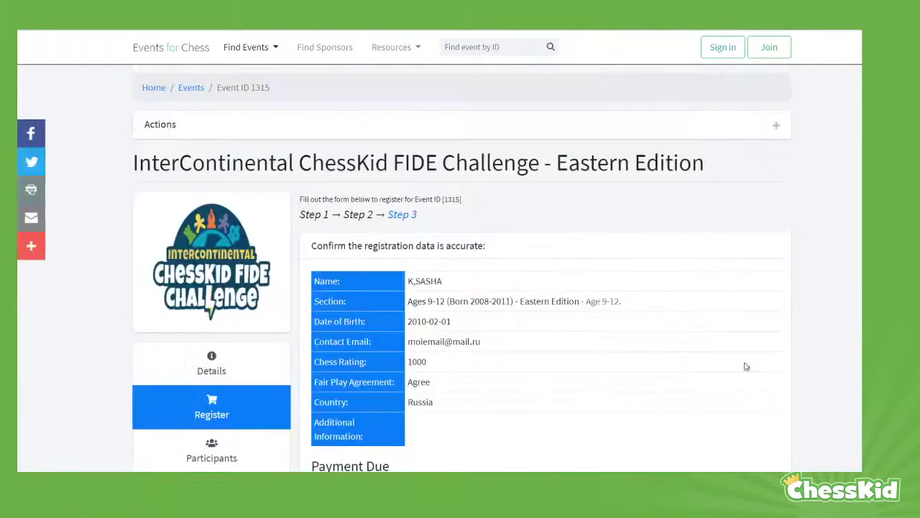
scroll(733, 304, "down", 1)
left_click_drag(453, 225, 407, 220)
scroll(361, 119, "down", 2)
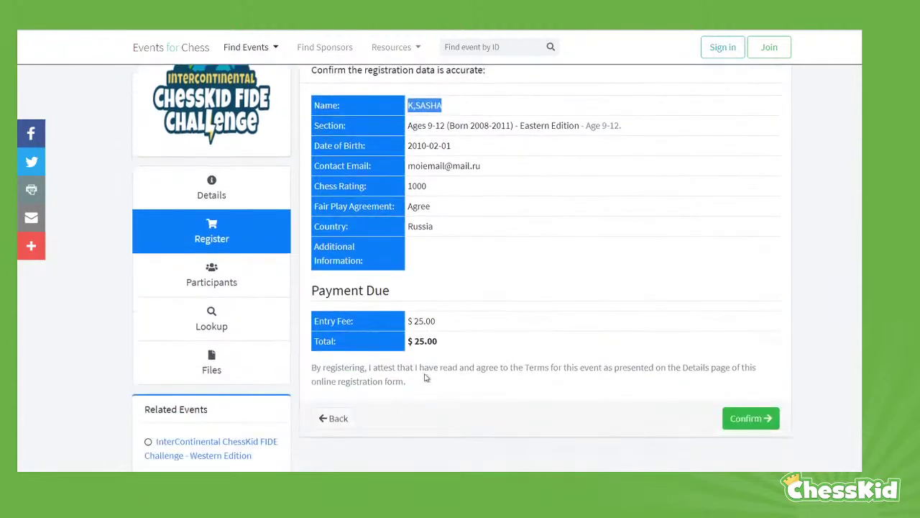
left_click_drag(442, 346, 408, 317)
left_click(509, 405)
scroll(534, 380, "up", 1)
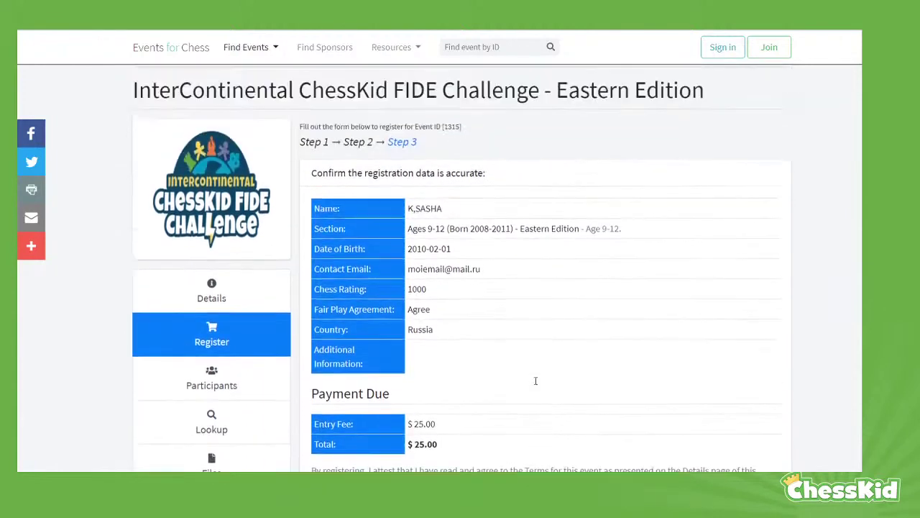
scroll(536, 382, "down", 1)
Confirm the registration and check out the $25.00 cart to PayPal
left_click(748, 419)
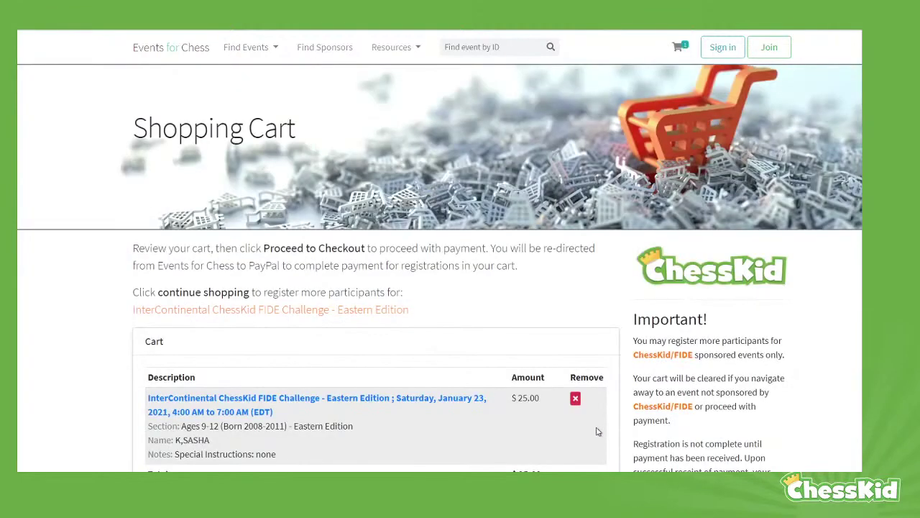
scroll(791, 376, "down", 3)
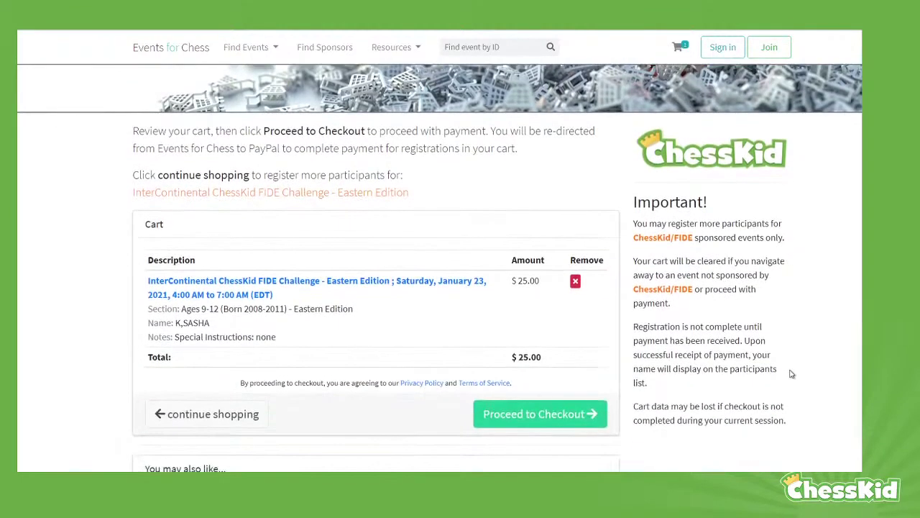
left_click(516, 419)
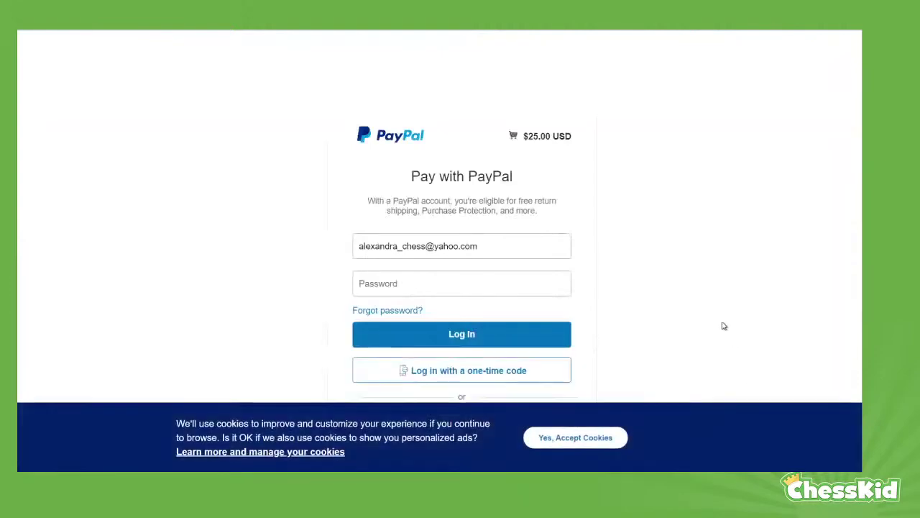
Clear the prefilled e-mail address from the PayPal login field
left_click_drag(491, 245, 290, 241)
key("BackSpace")
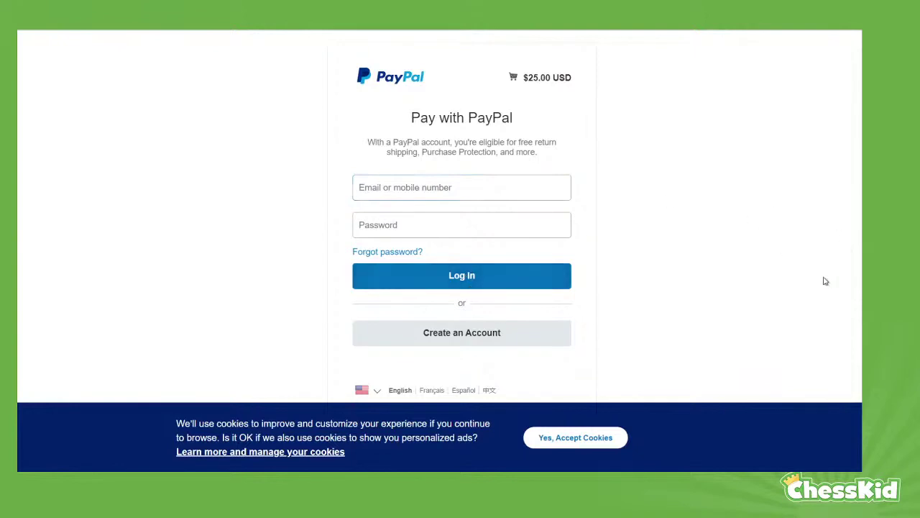
scroll(824, 280, "down", 1)
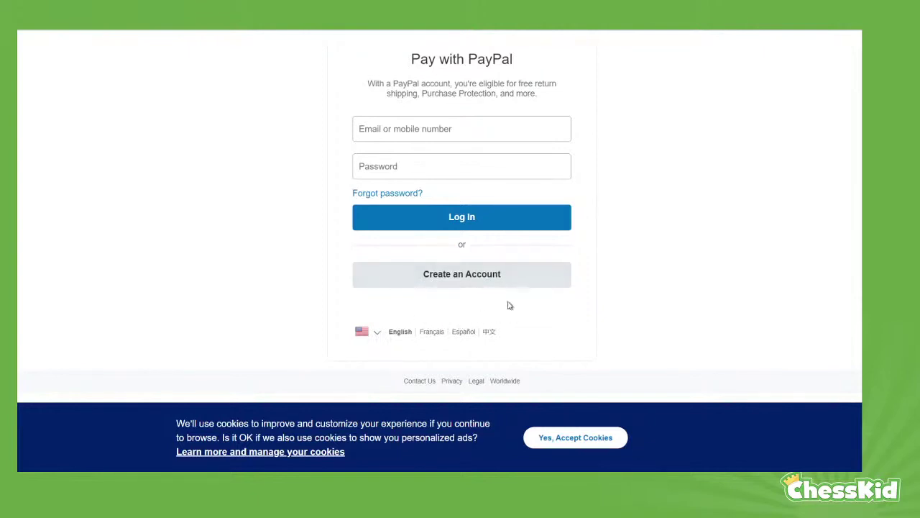
scroll(627, 318, "up", 2)
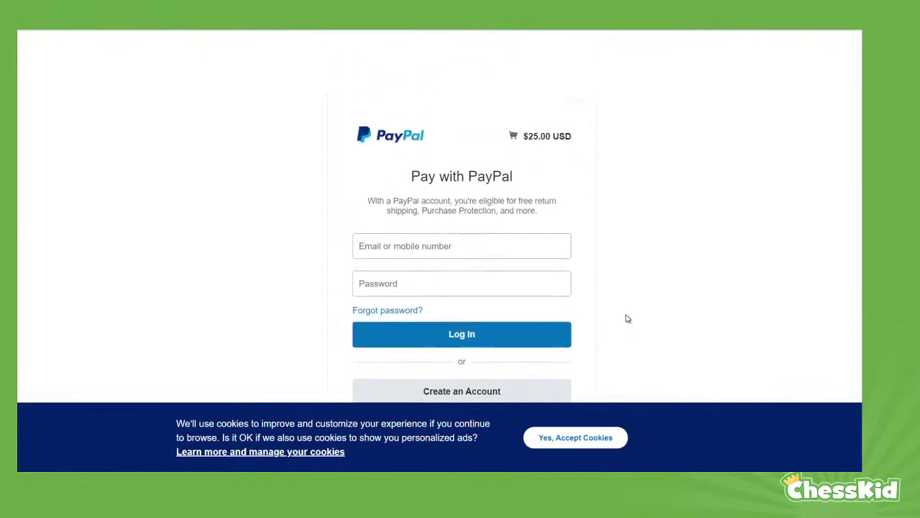